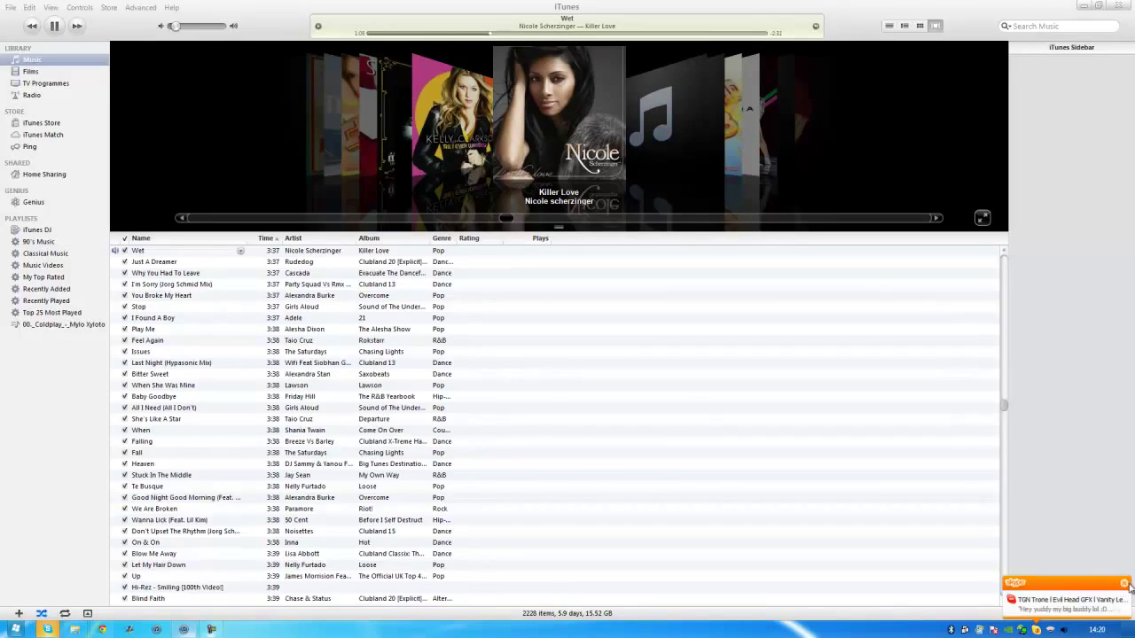
Step: Dismiss the Skype chat notification and switch to the unique stocks photo folder
left_click(1124, 585)
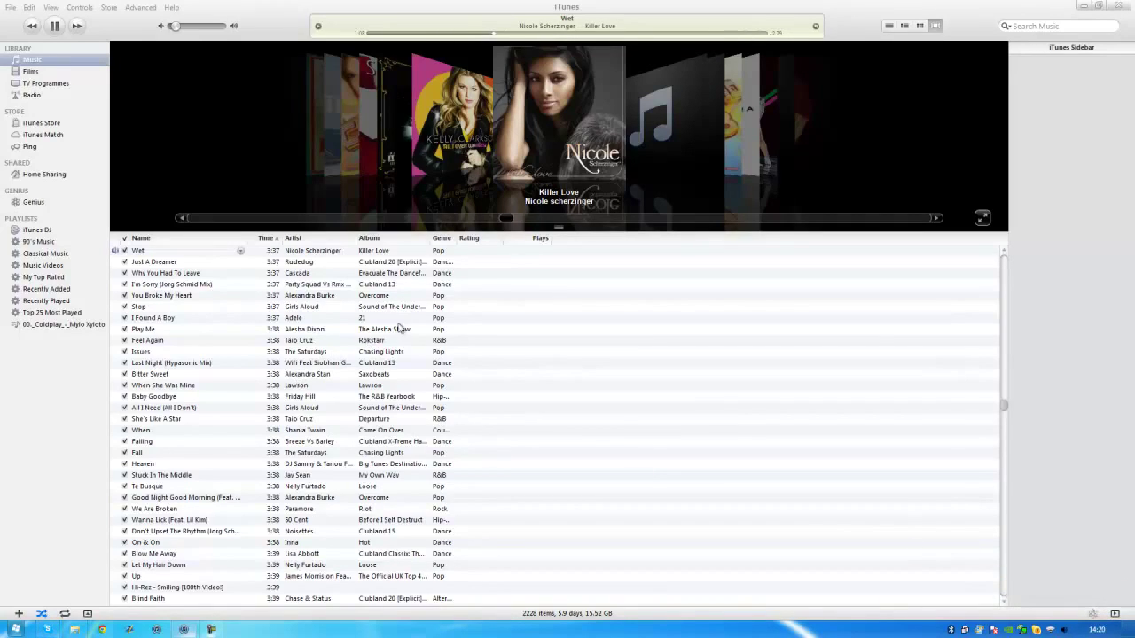
left_click(74, 630)
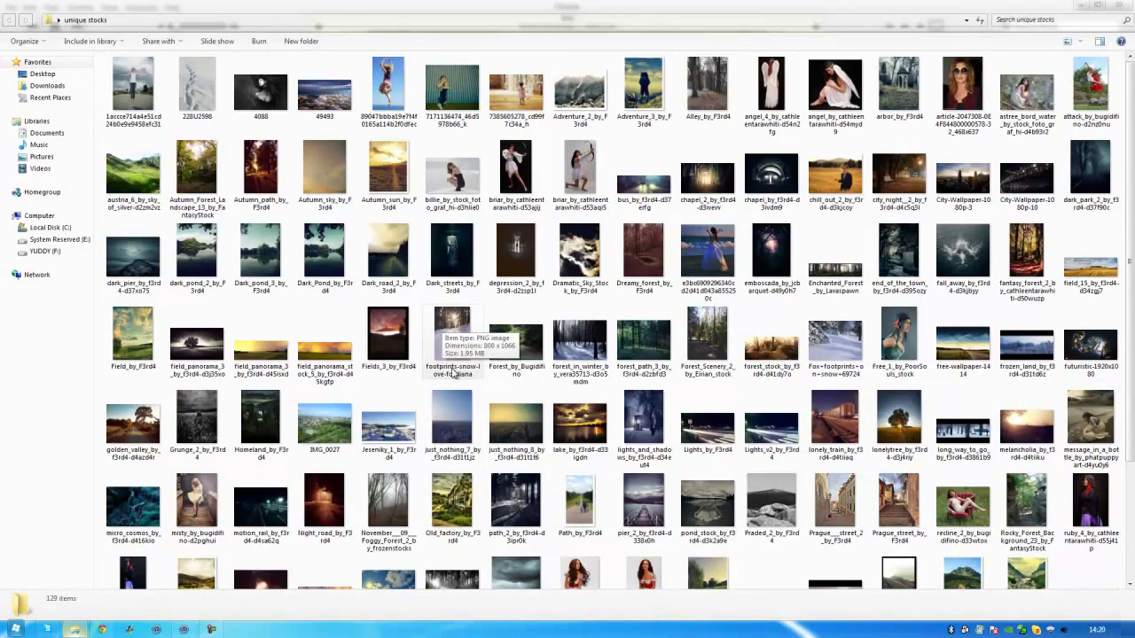
scroll(455, 373, "down", 3)
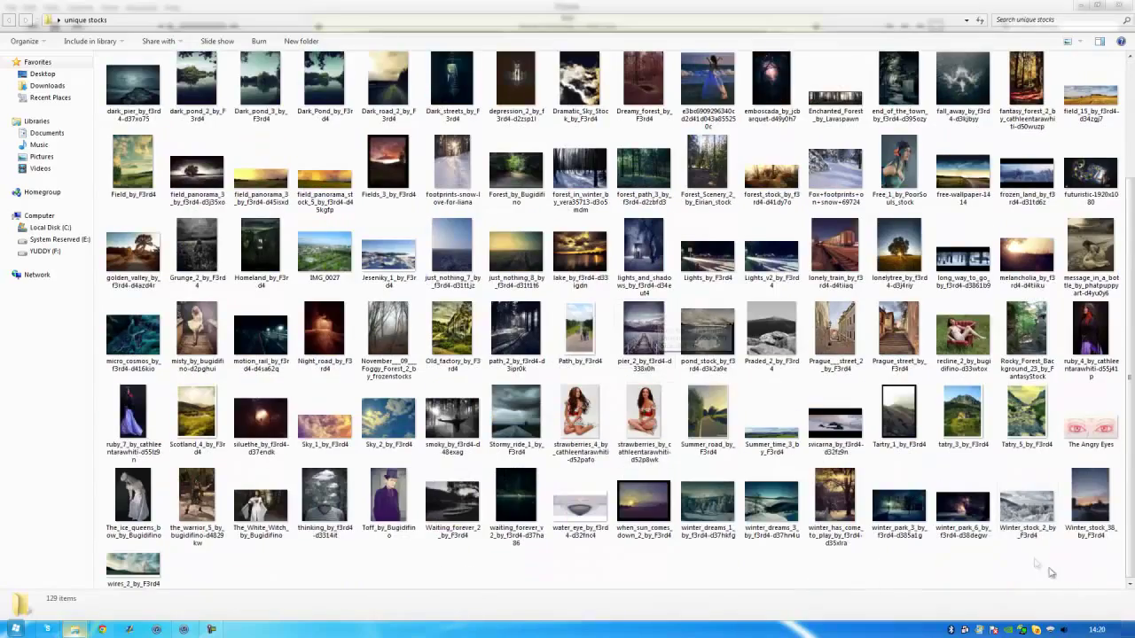
Step: Rubber-band select all thumbnails, then select image 4088 and then field panorama stock 5
left_click_drag(947, 568, 168, 89)
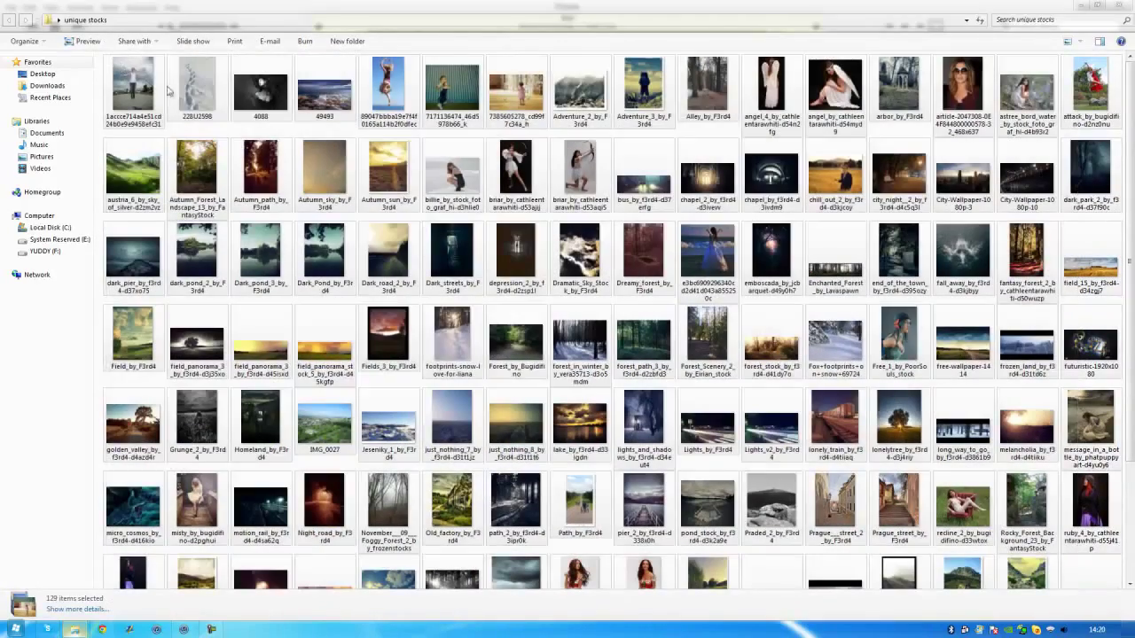
left_click(260, 89)
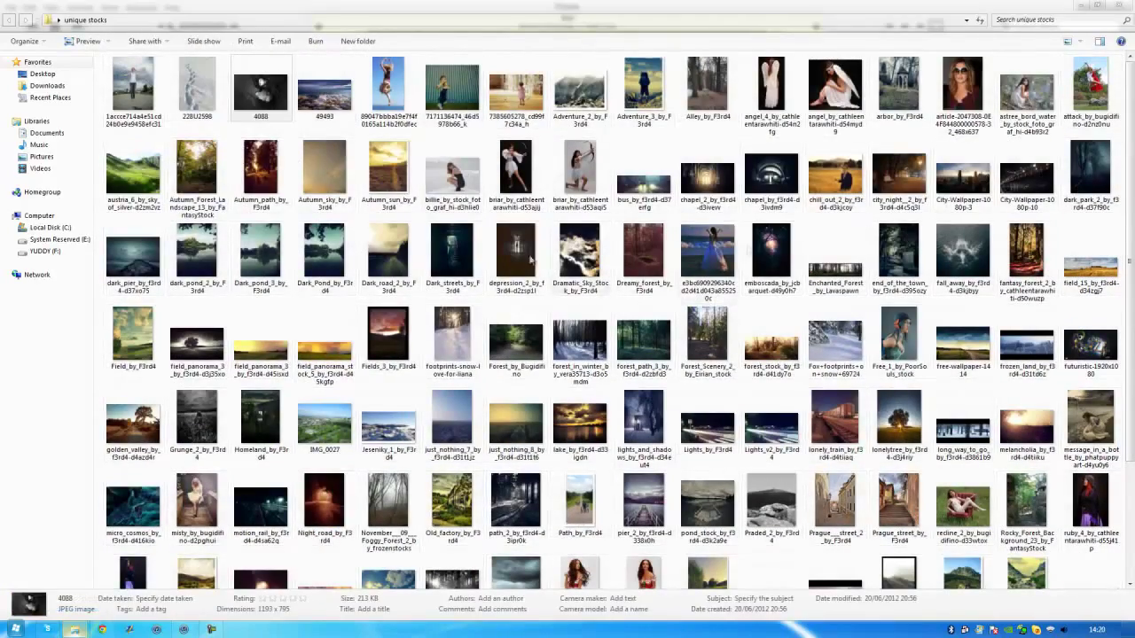
left_click(346, 382)
scroll(346, 383, "down", 3)
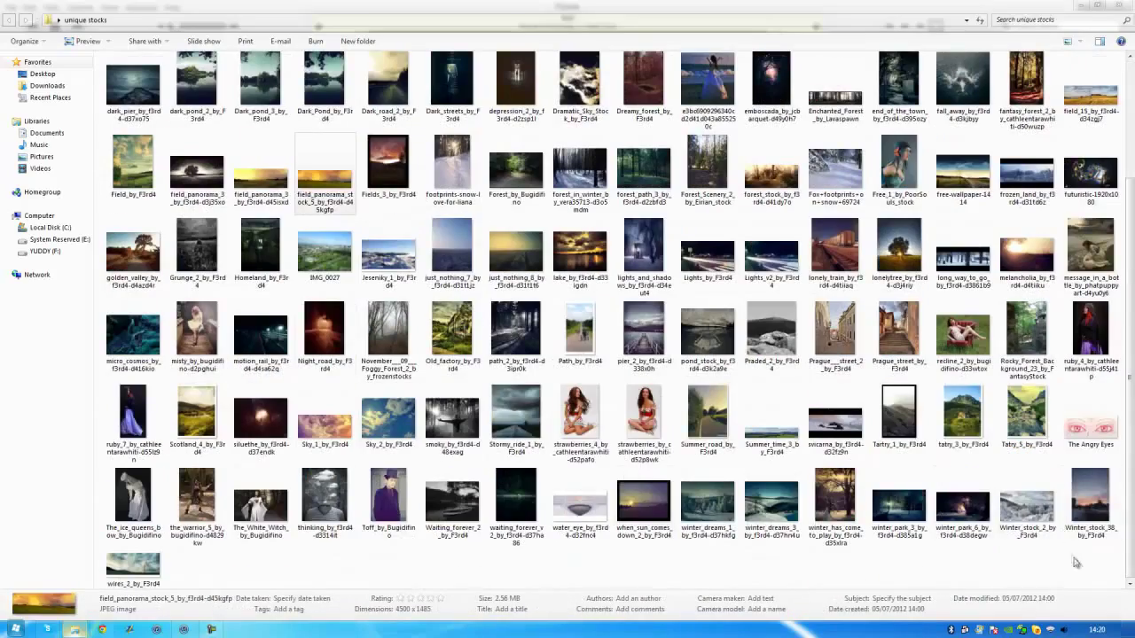
Step: Reselect all images, select the first and last ones, and open wires_2_by_F3rd4 in Photo Viewer
left_click_drag(1073, 559, 10, 6)
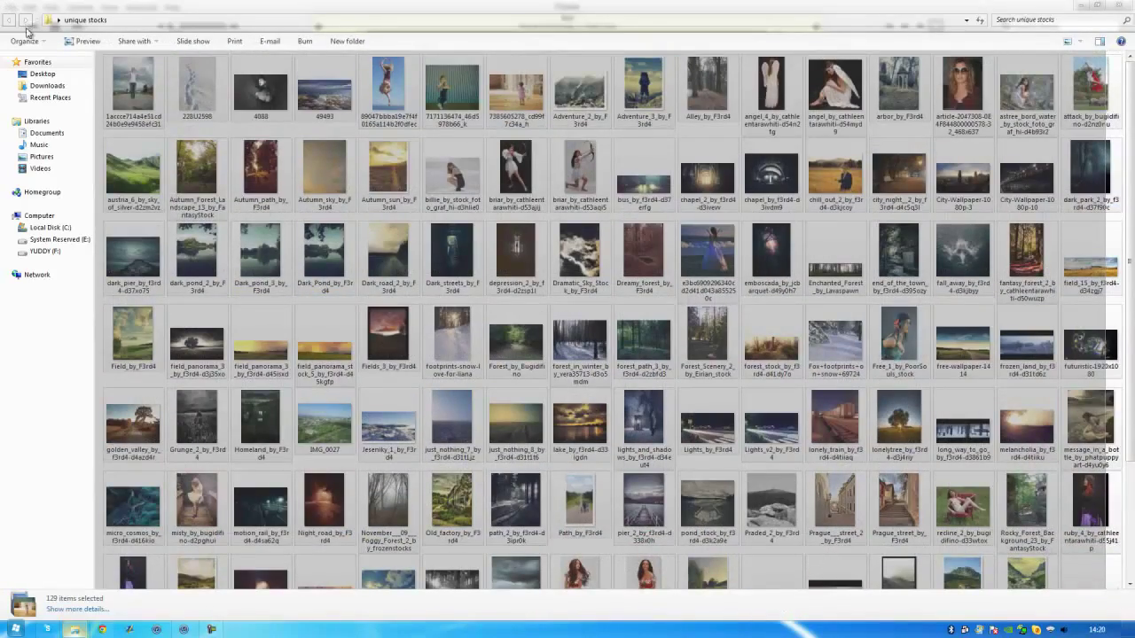
left_click(131, 88)
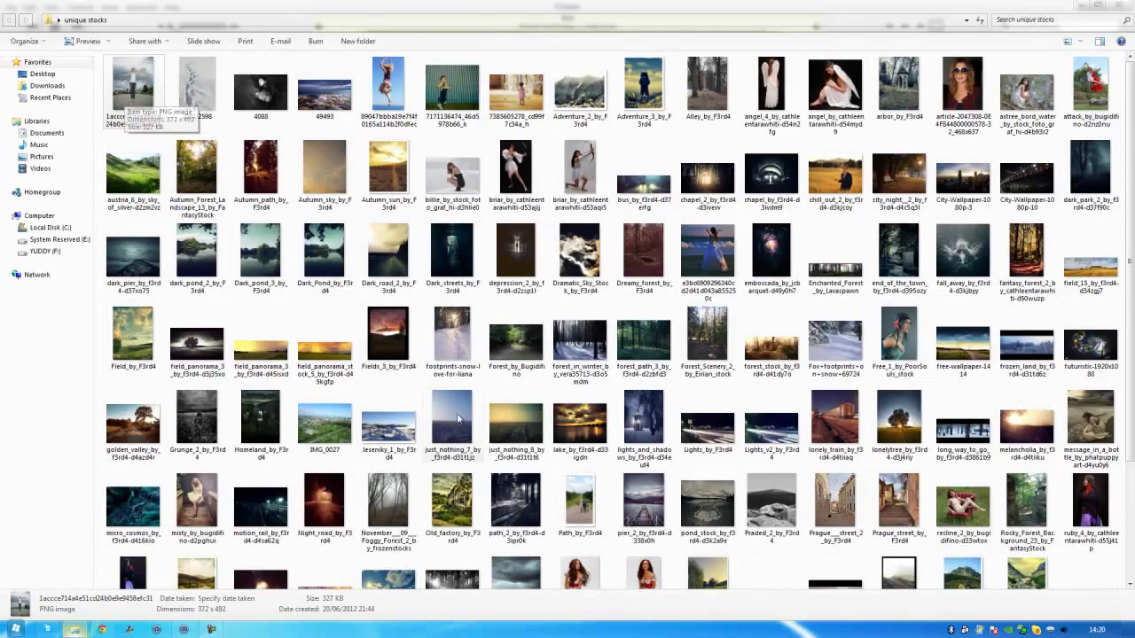
scroll(437, 393, "down", 3)
left_click(133, 569)
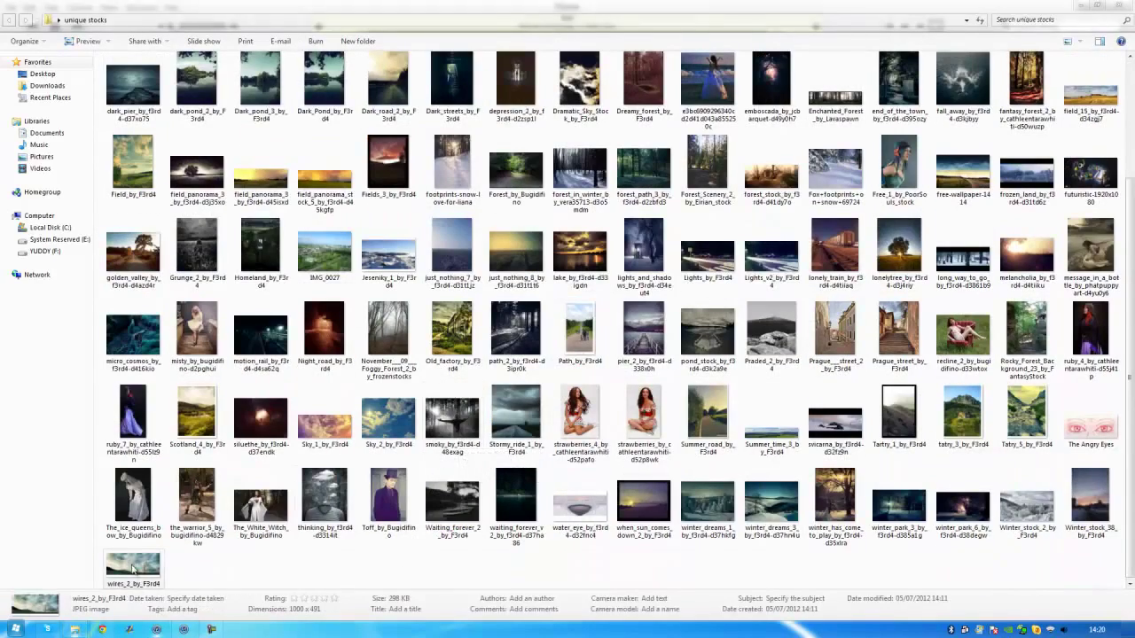
double_click(133, 569)
Step: Step back twelve photos from wires_2_by_F3rd4, past the dark lake, warrior and ice queen shots
left_click(542, 606)
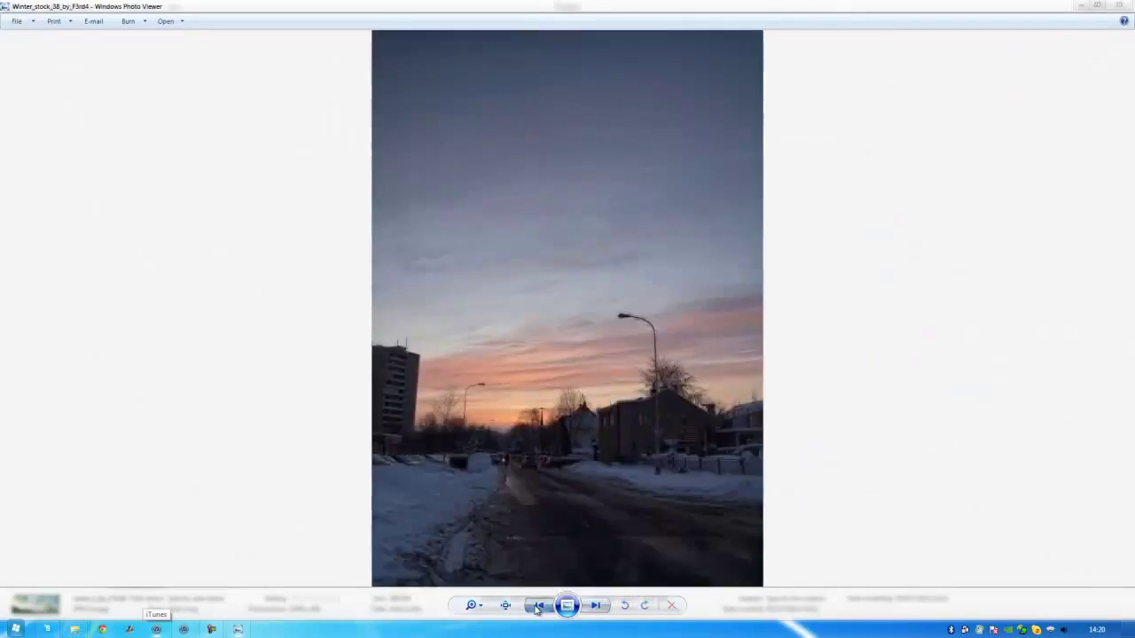
left_click(538, 606)
left_click(538, 606)
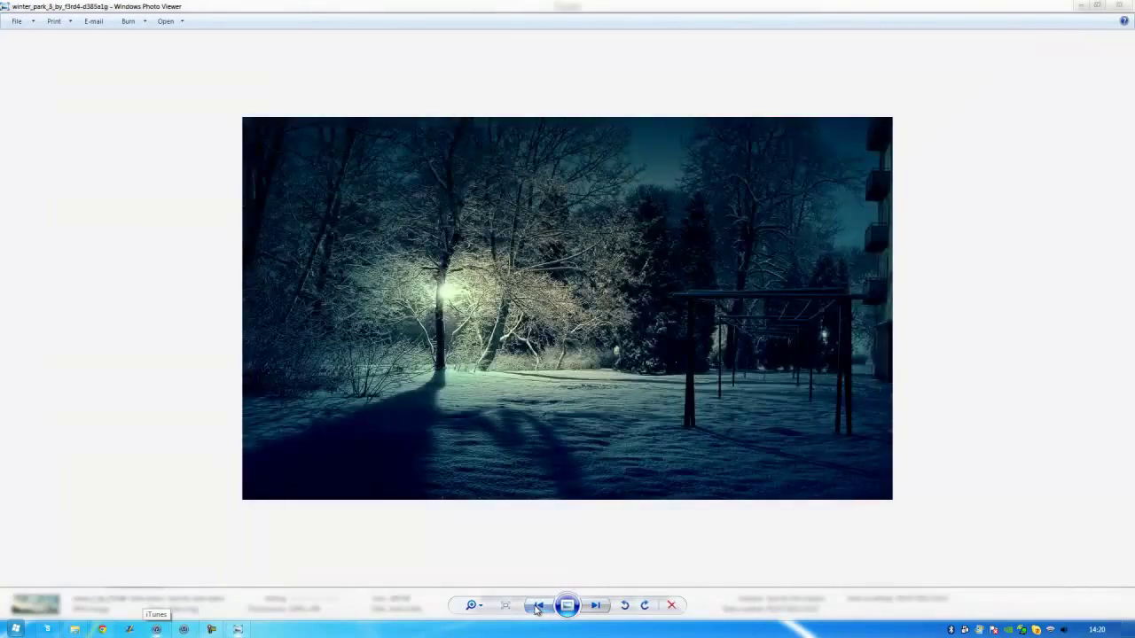
left_click(537, 606)
left_click(538, 606)
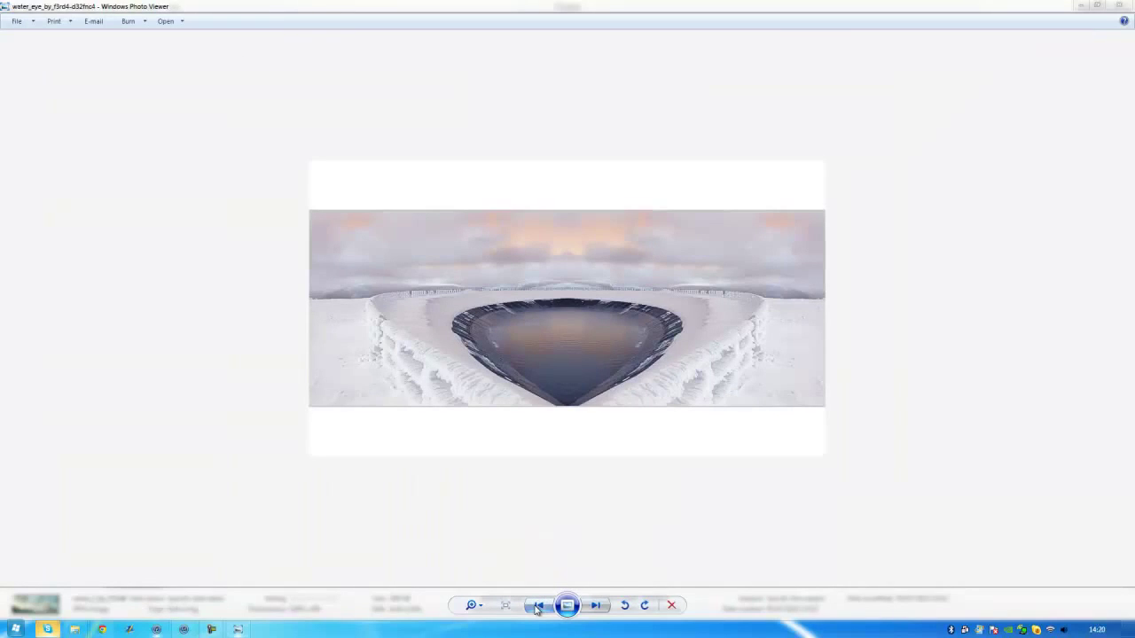
left_click(538, 606)
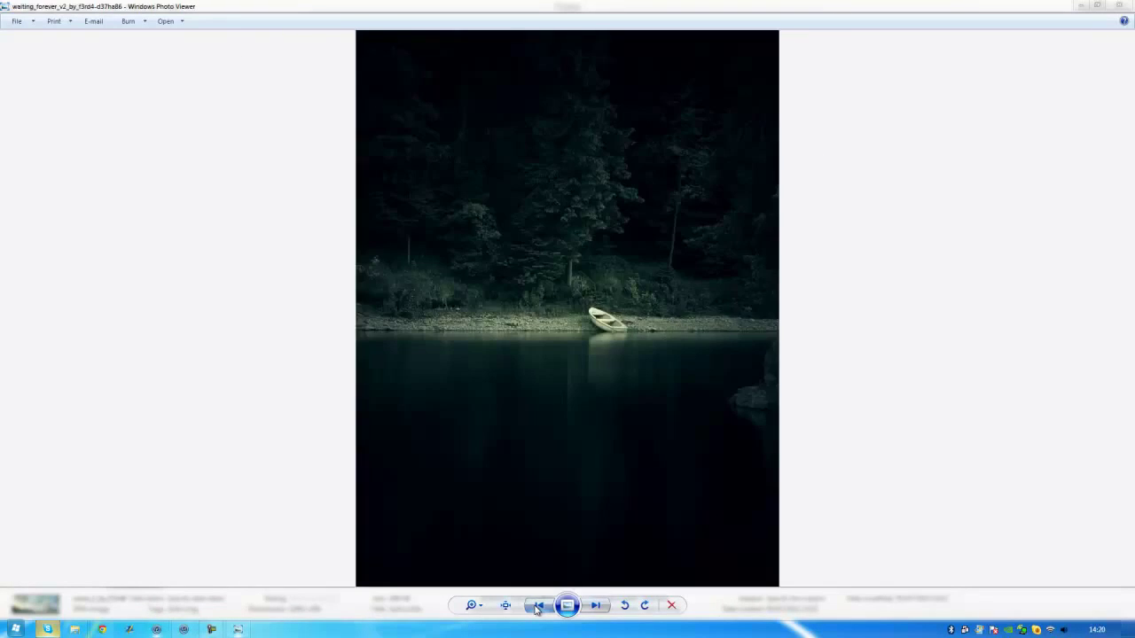
left_click(537, 606)
left_click(538, 606)
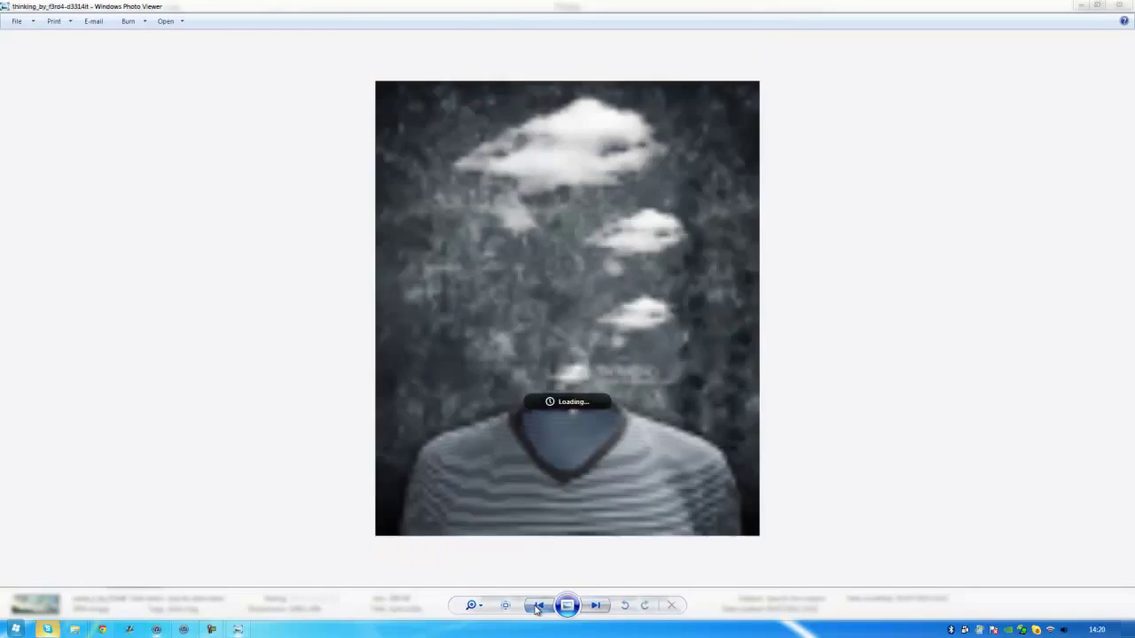
left_click(538, 607)
left_click(537, 607)
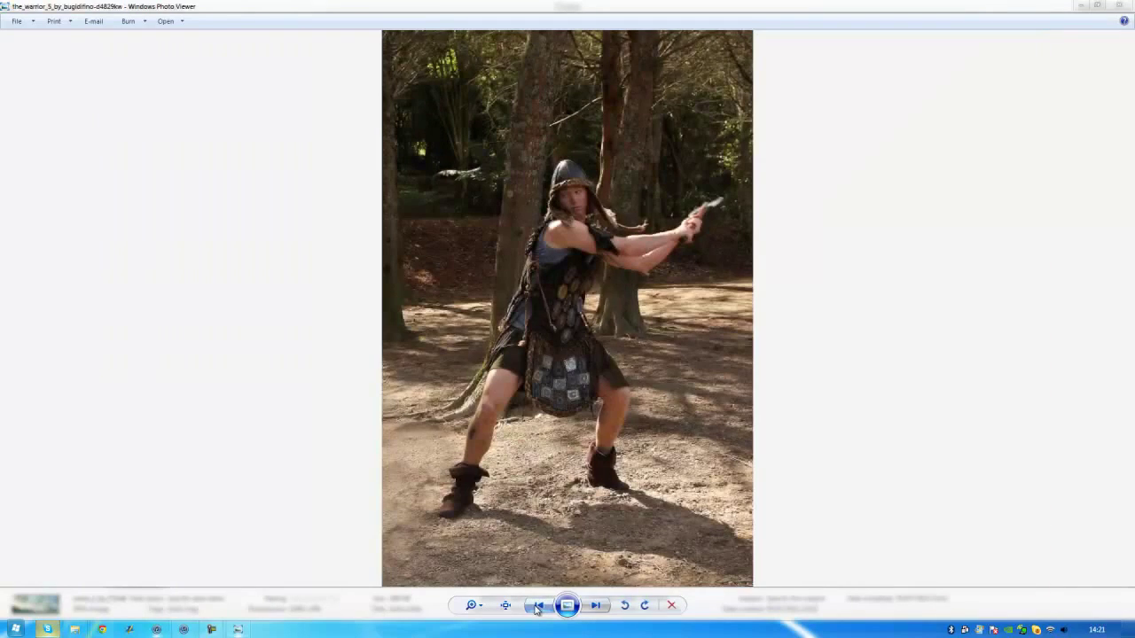
left_click(537, 606)
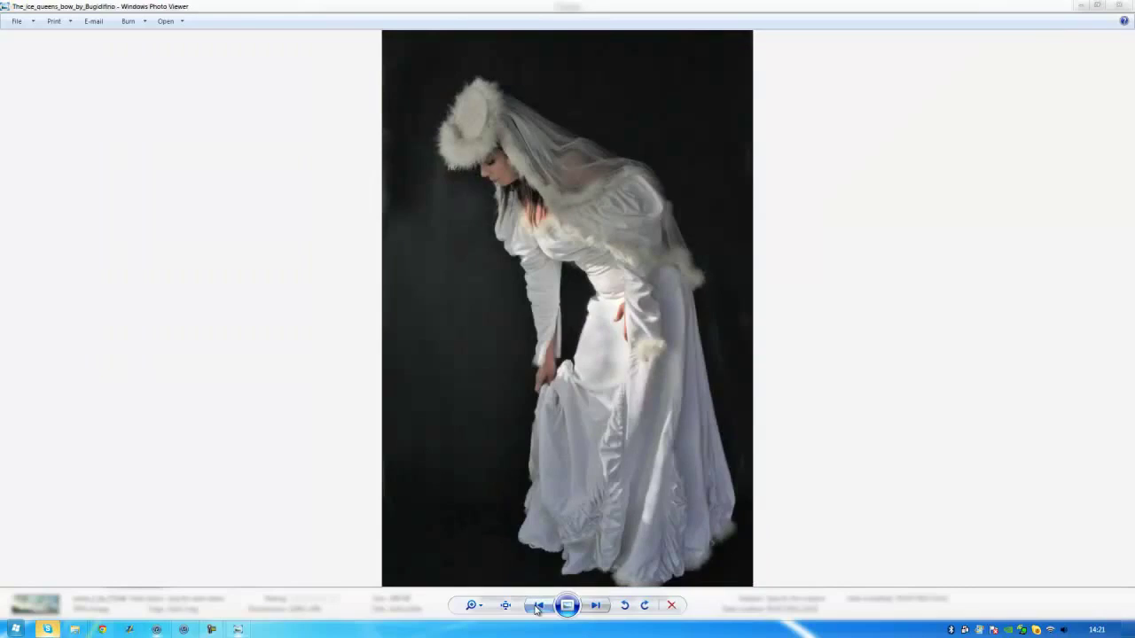
left_click(537, 607)
Step: Browse back past the mountain stream, hillside and summer panorama photos, with one step forward
left_click(537, 607)
left_click(596, 607)
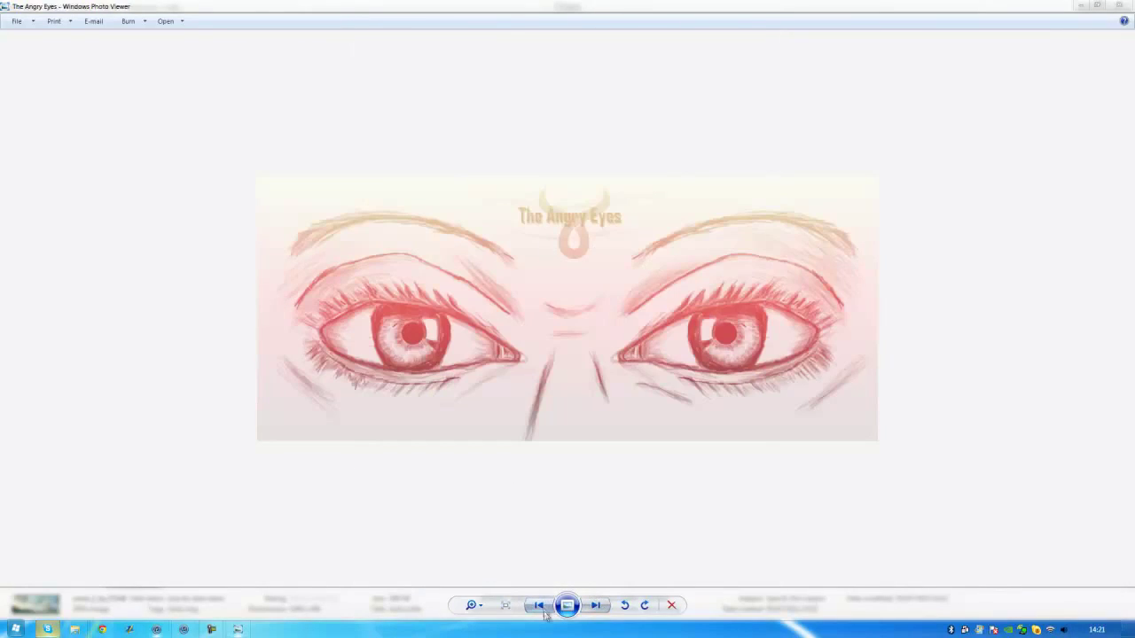
left_click(540, 606)
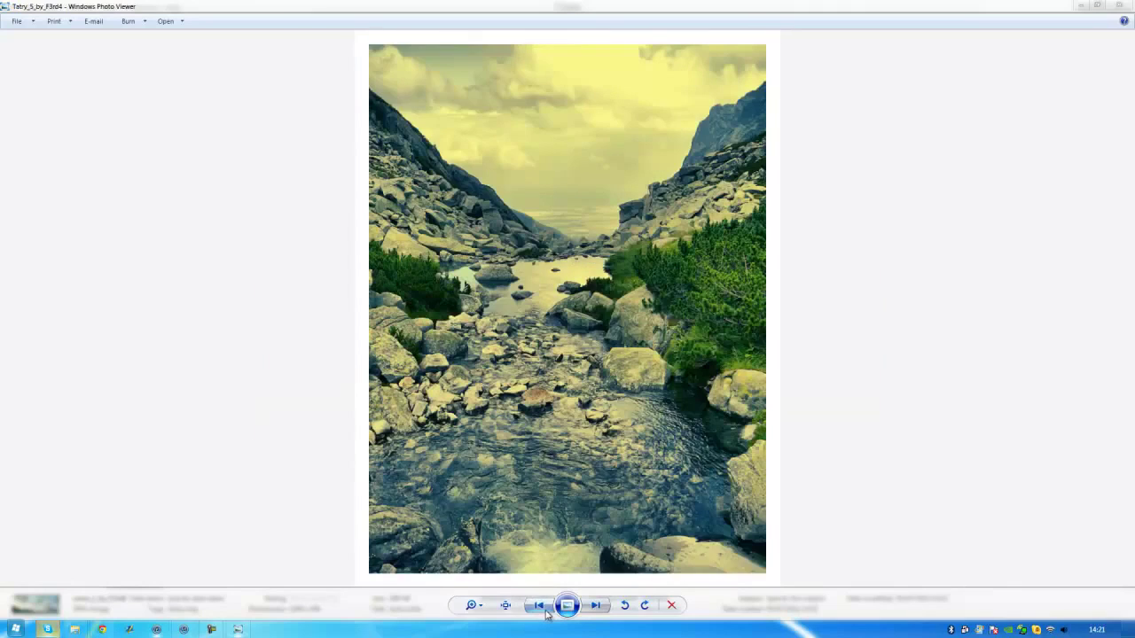
left_click(544, 611)
left_click(544, 611)
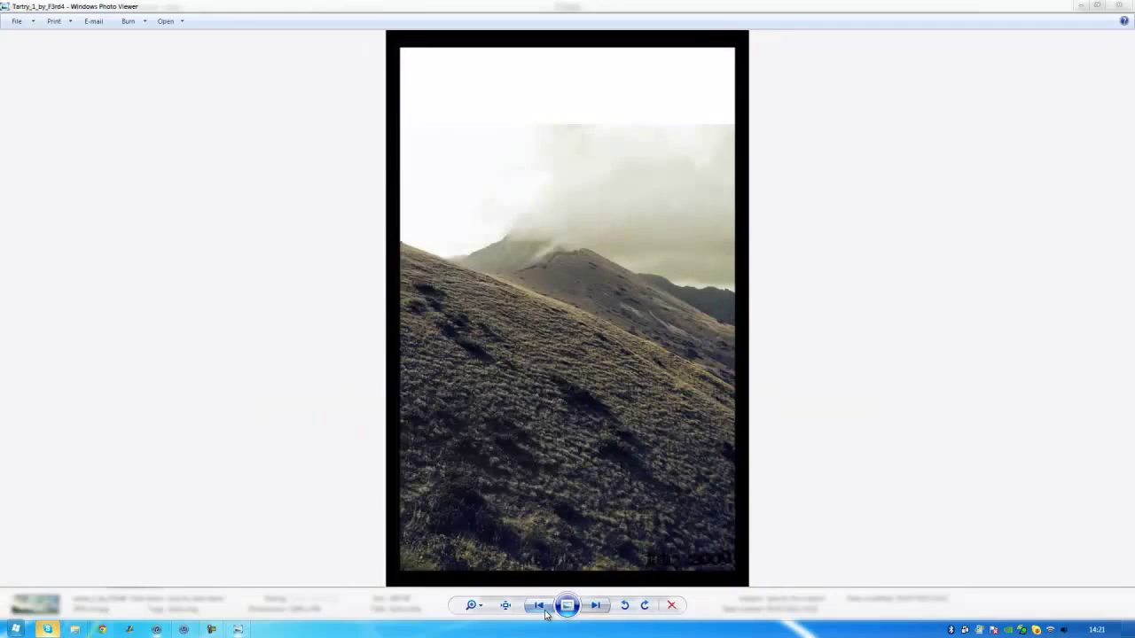
left_click(544, 612)
left_click(541, 609)
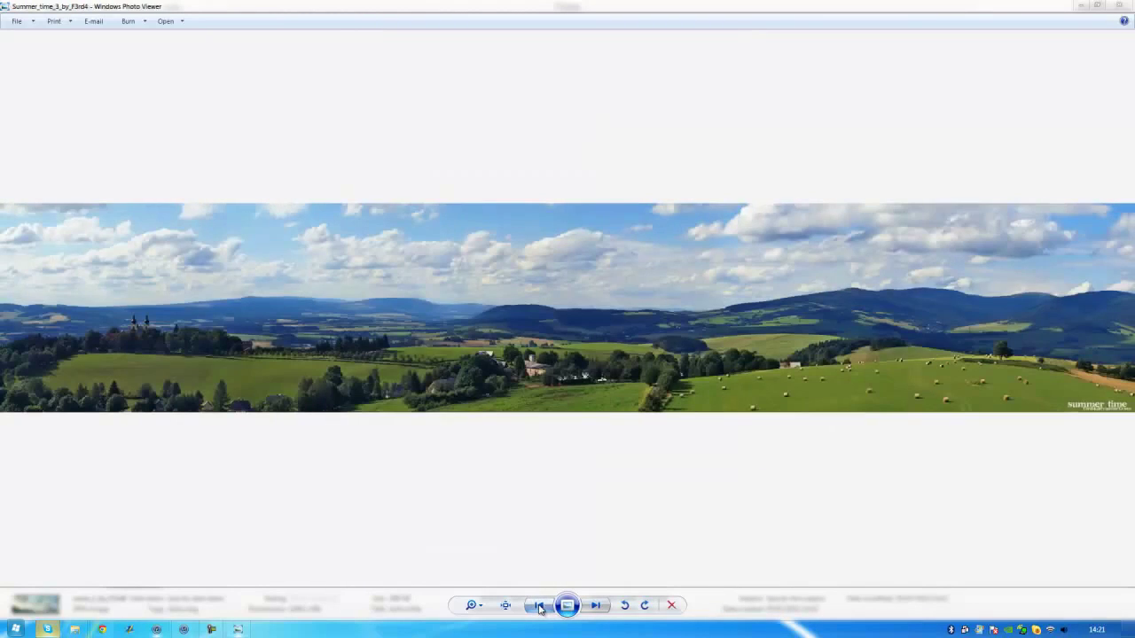
left_click(539, 606)
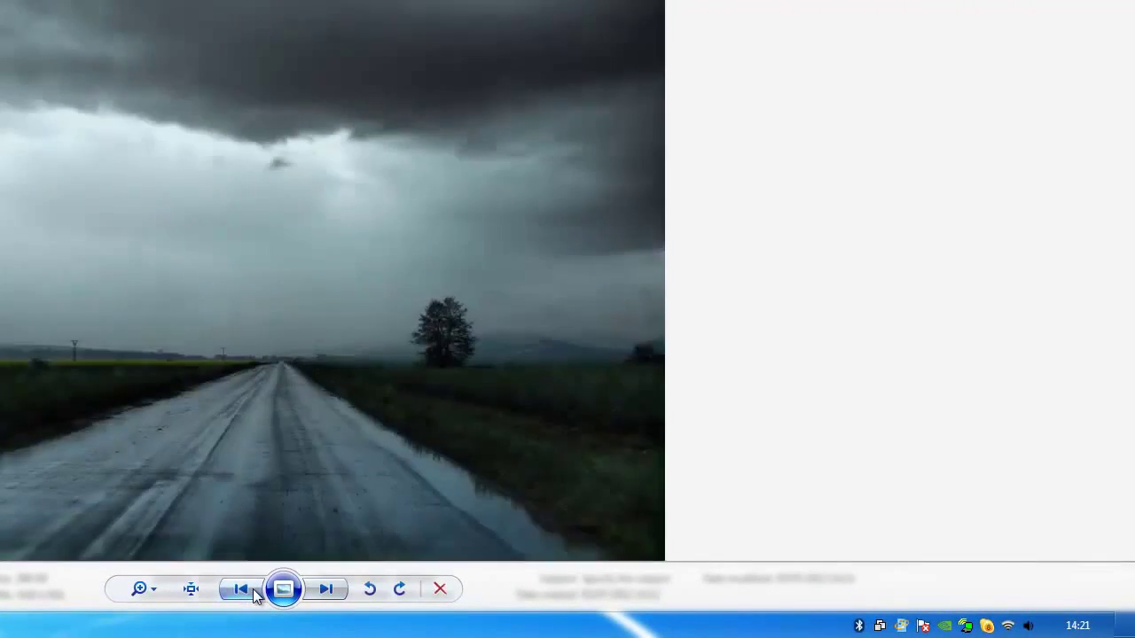
Step: Step back to the woman in purple dress, then close Photo Viewer with Esc
left_click(239, 589)
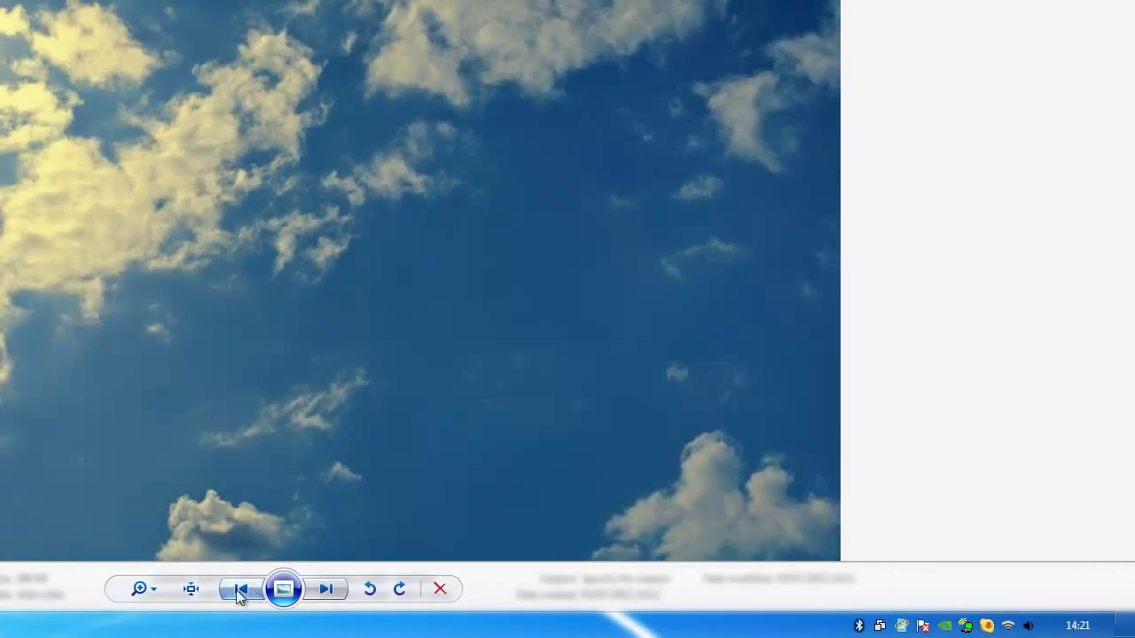
left_click(240, 589)
left_click(239, 589)
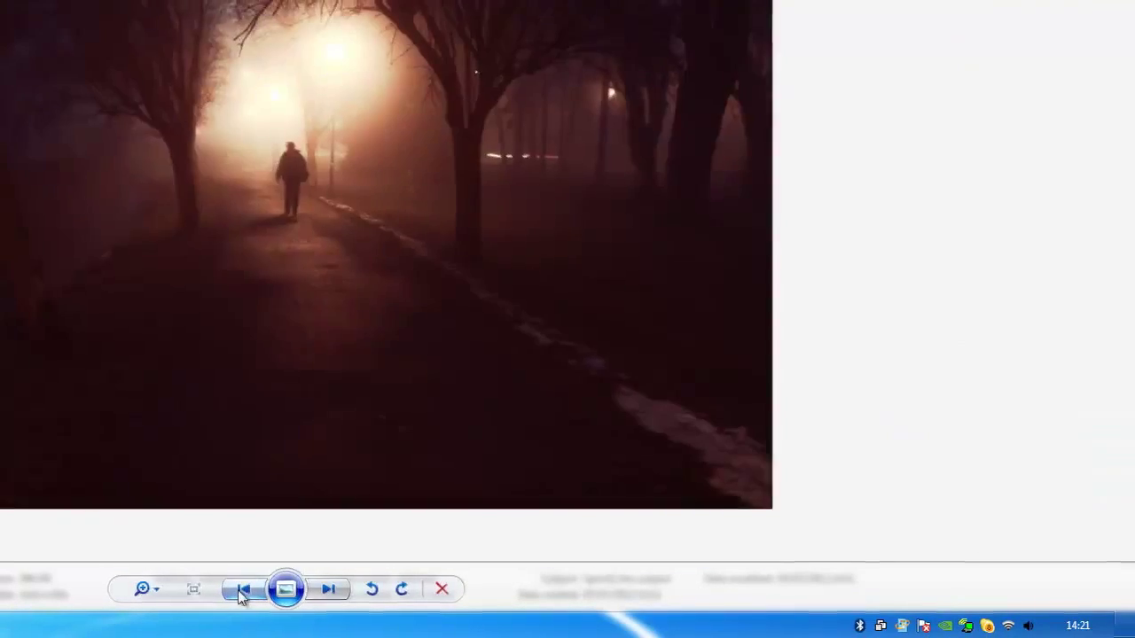
left_click(408, 601)
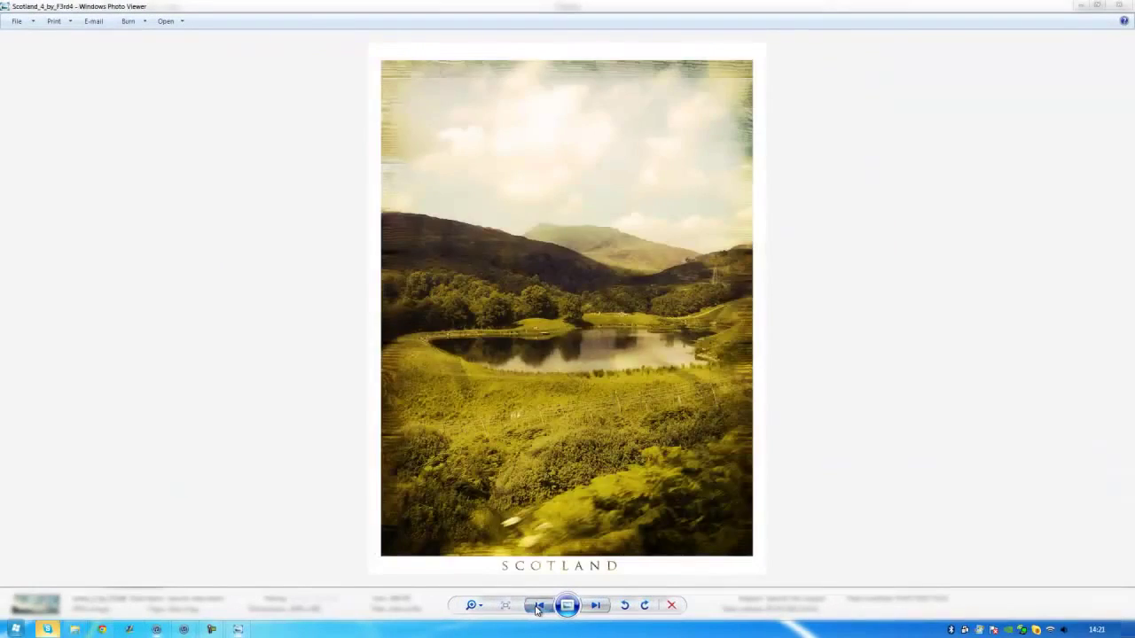
left_click(537, 609)
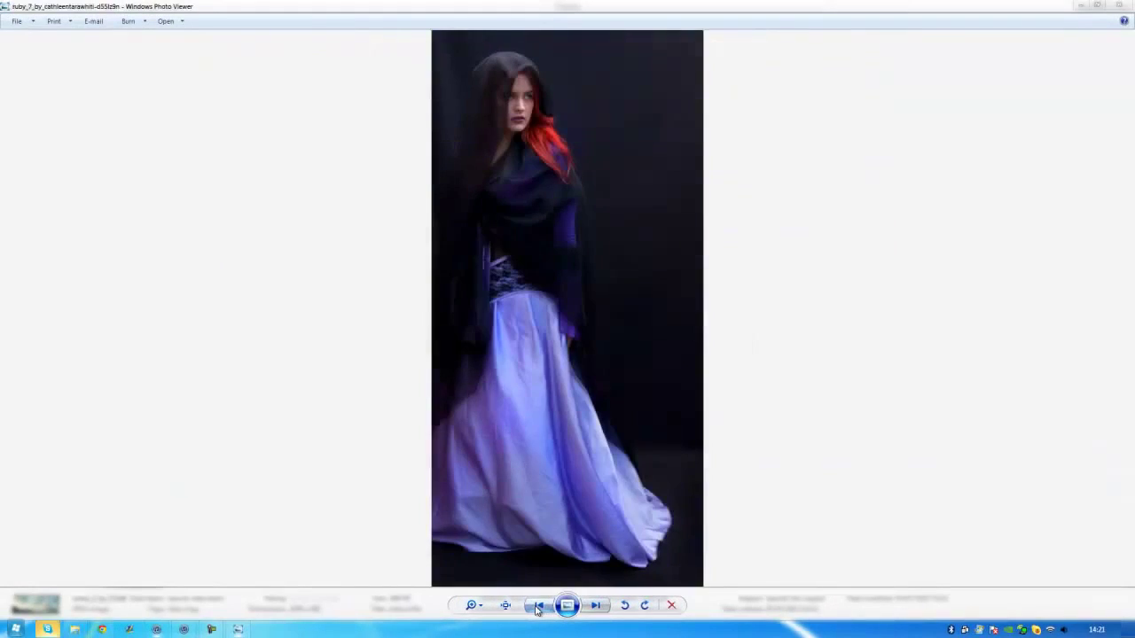
key("Escape")
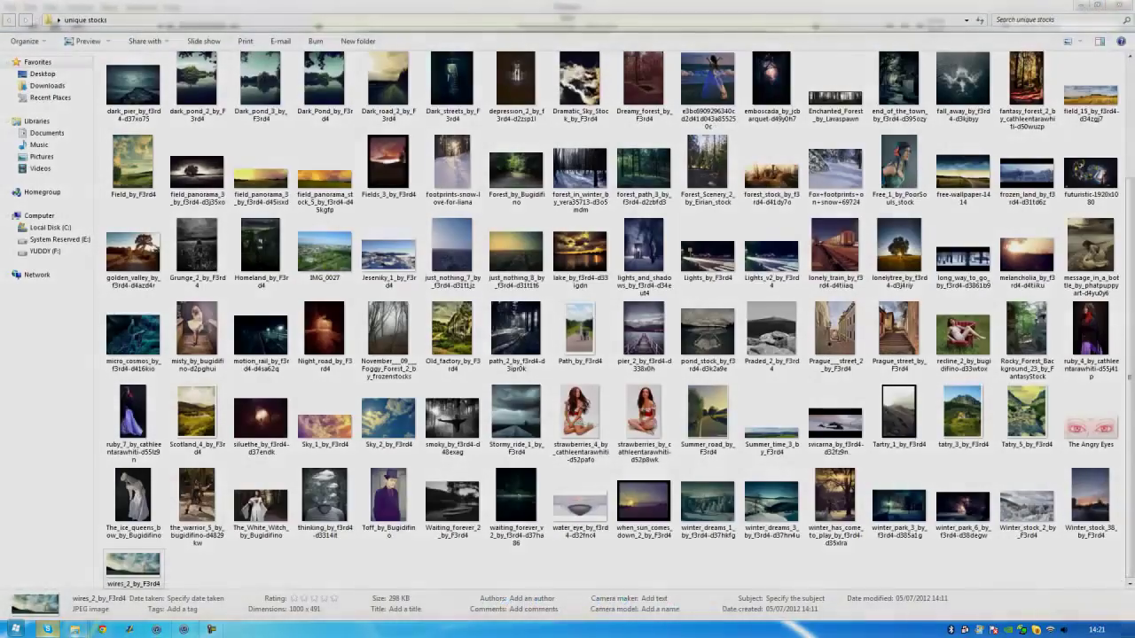